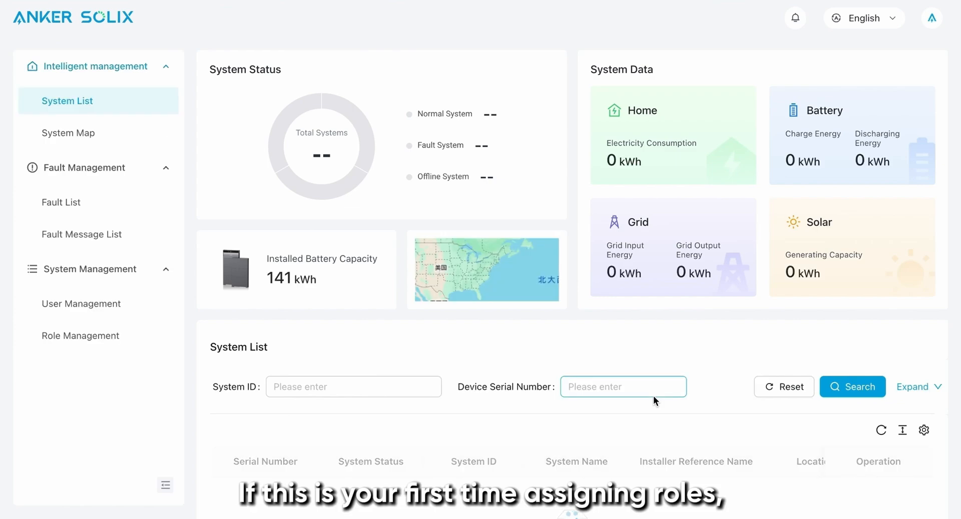
# Step: Start a new role in Role Management with application type App and name it APP TEST
pyautogui.click(113, 336)
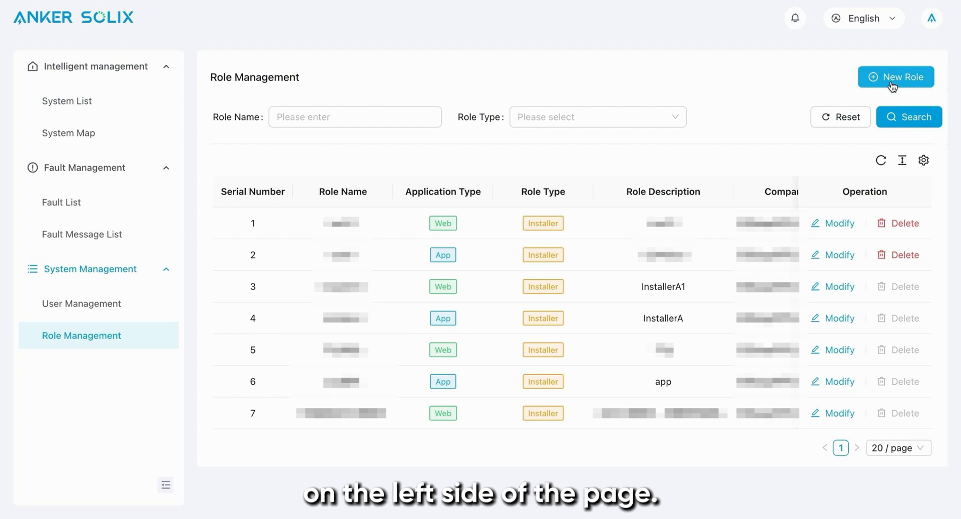
pyautogui.click(891, 84)
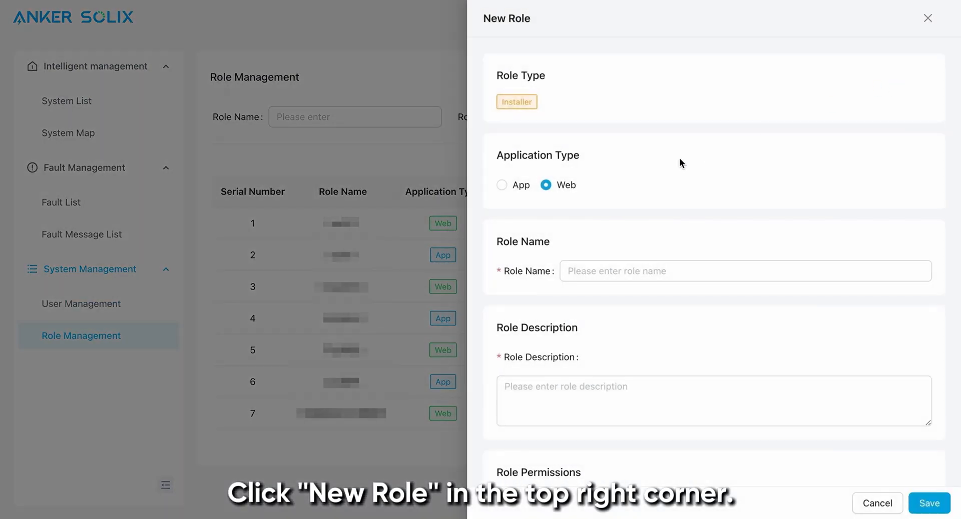
pyautogui.click(505, 193)
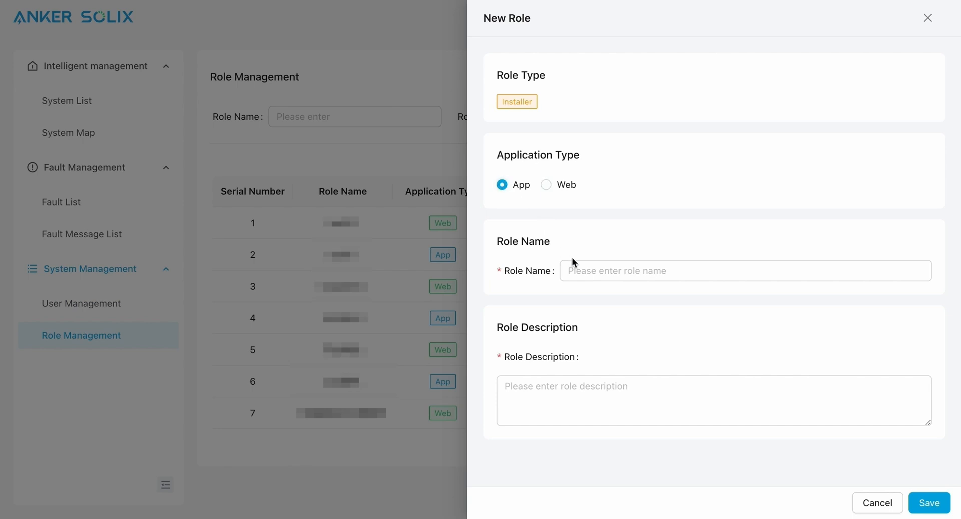
pyautogui.click(571, 273)
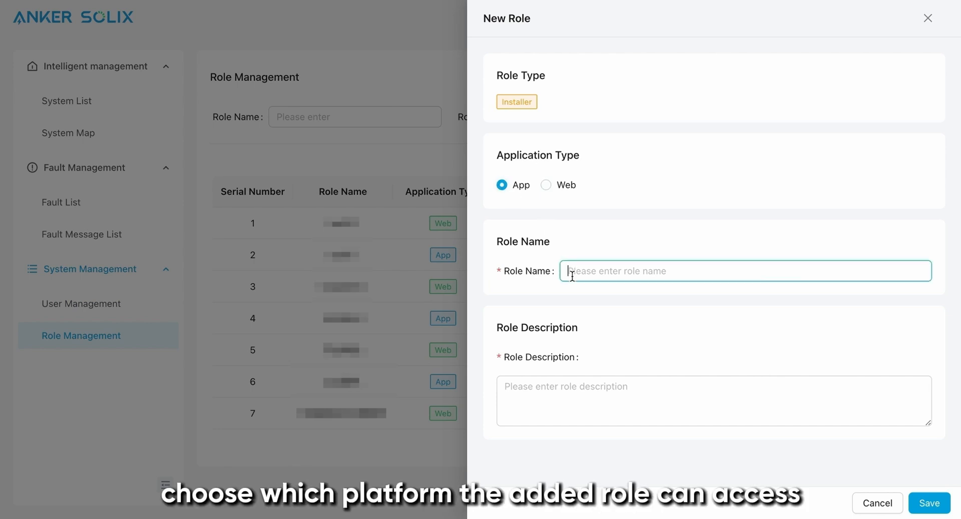
pyautogui.write('APP')
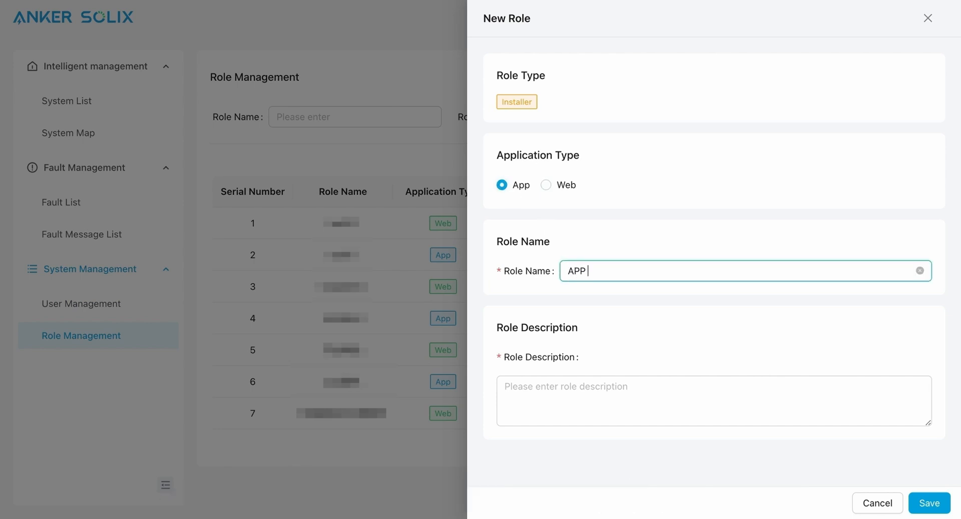
pyautogui.write(' TEST')
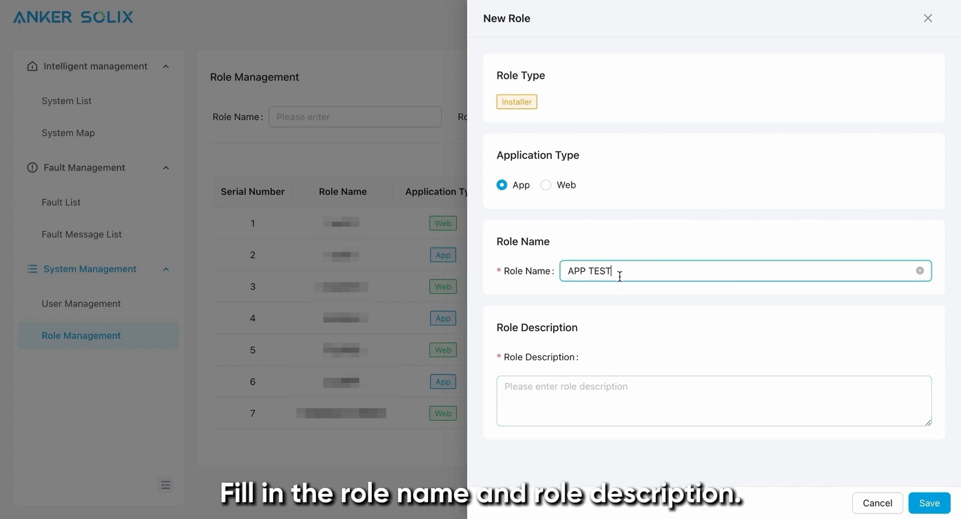
# Step: Copy the role name APP TEST into the role description and save the new role
pyautogui.moveTo(621, 271); pyautogui.dragTo(565, 271)
pyautogui.hotkey('ctrl', 'c')
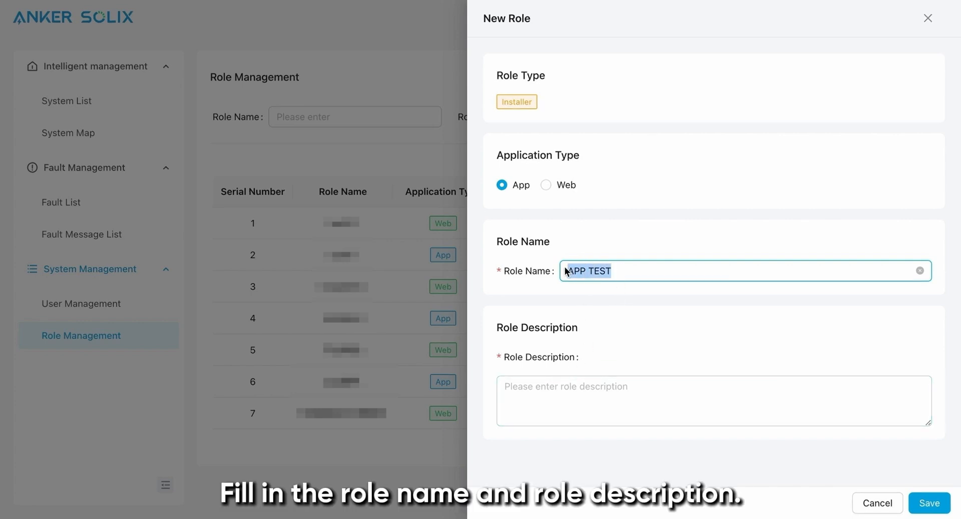
pyautogui.click(542, 399)
pyautogui.hotkey('ctrl', 'v')
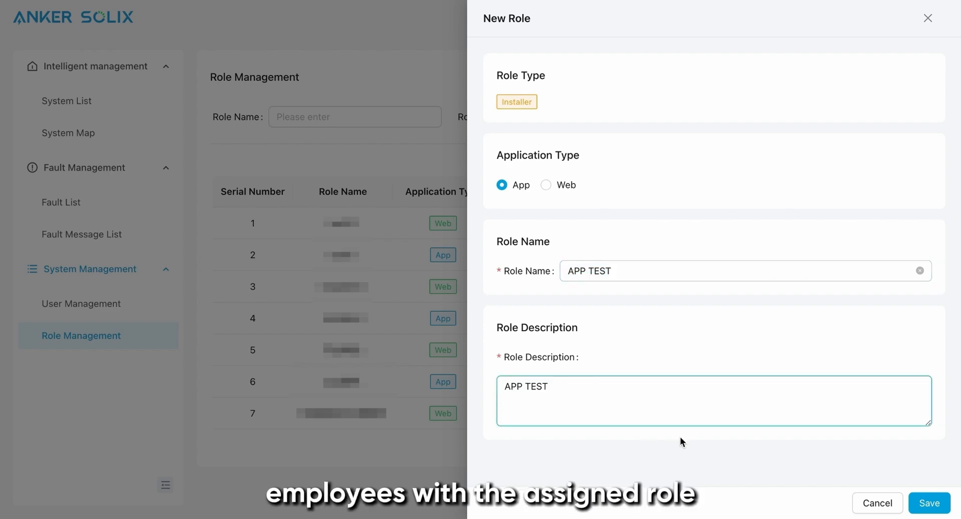
pyautogui.click(923, 502)
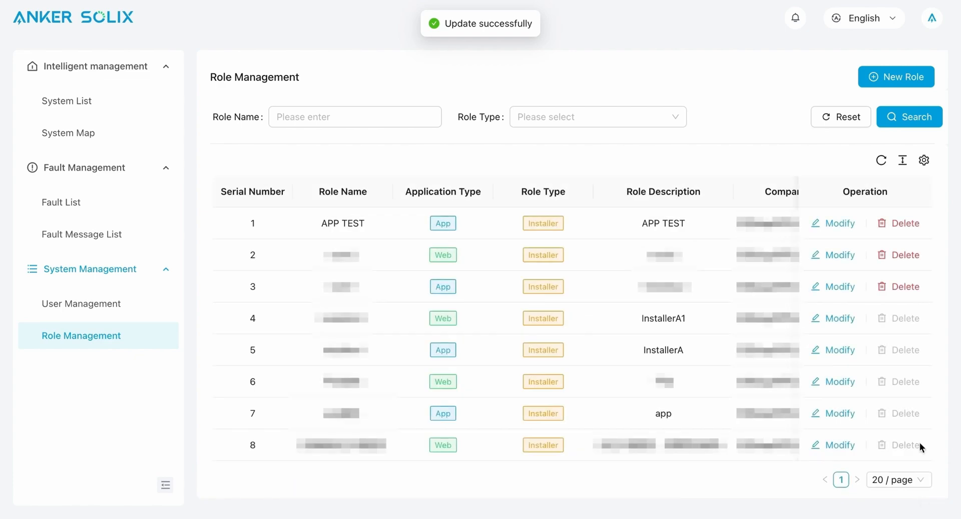
# Step: Start a second new role of application type Web, with WEB TEST as both its name and description
pyautogui.click(901, 77)
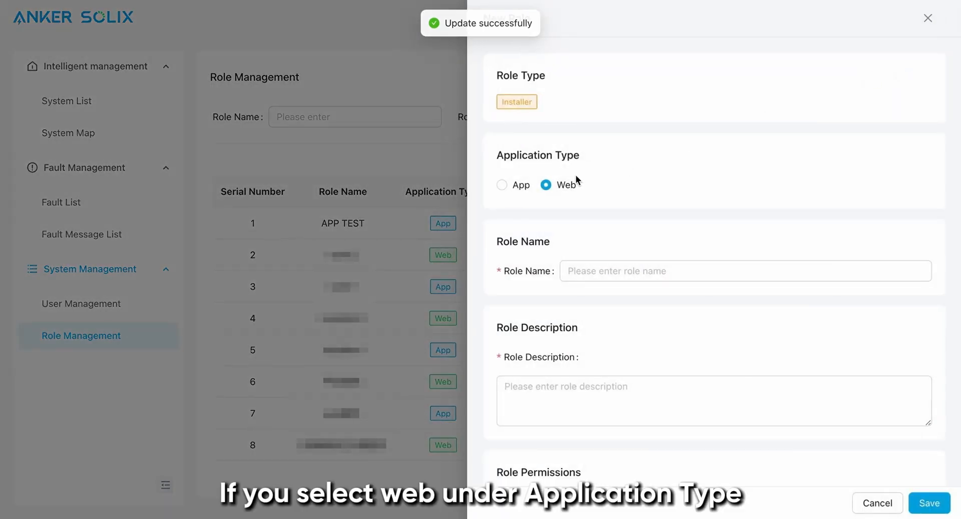
pyautogui.click(580, 271)
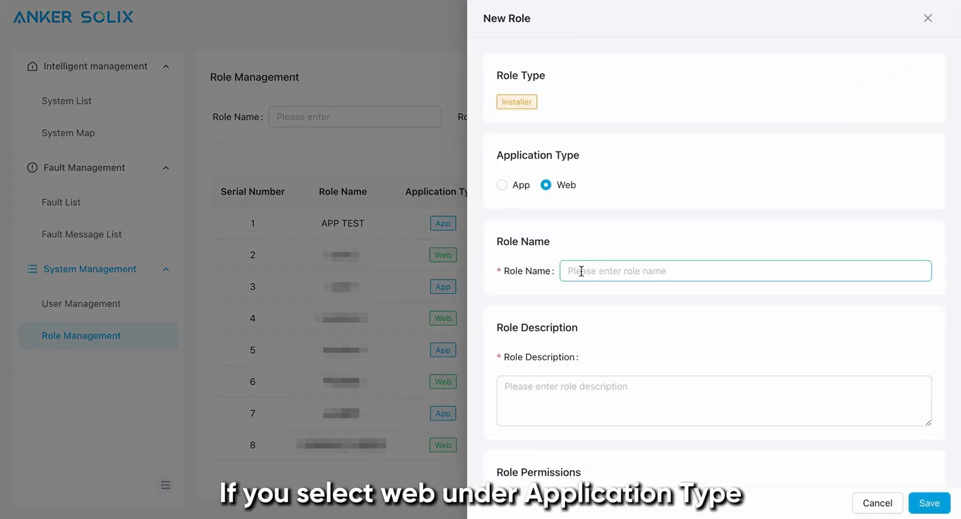
pyautogui.write('WEB')
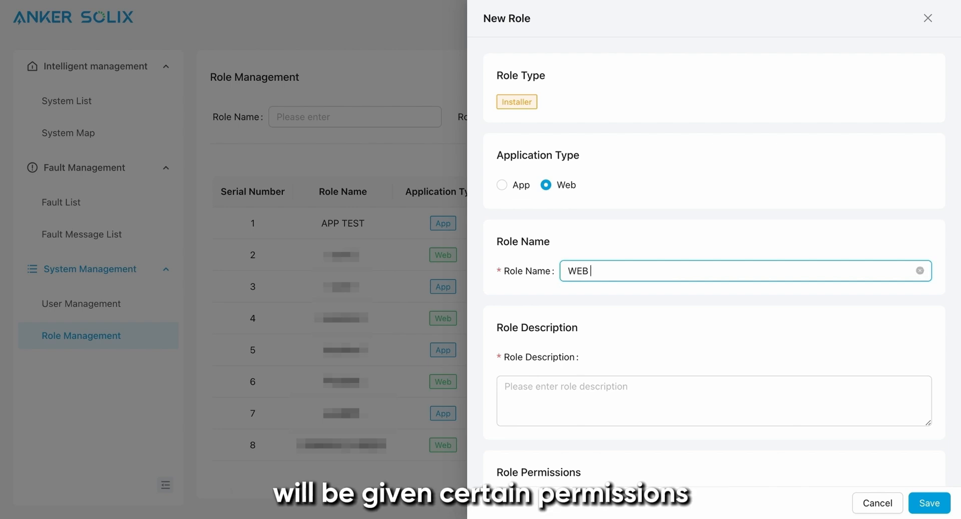
pyautogui.write(' TEST')
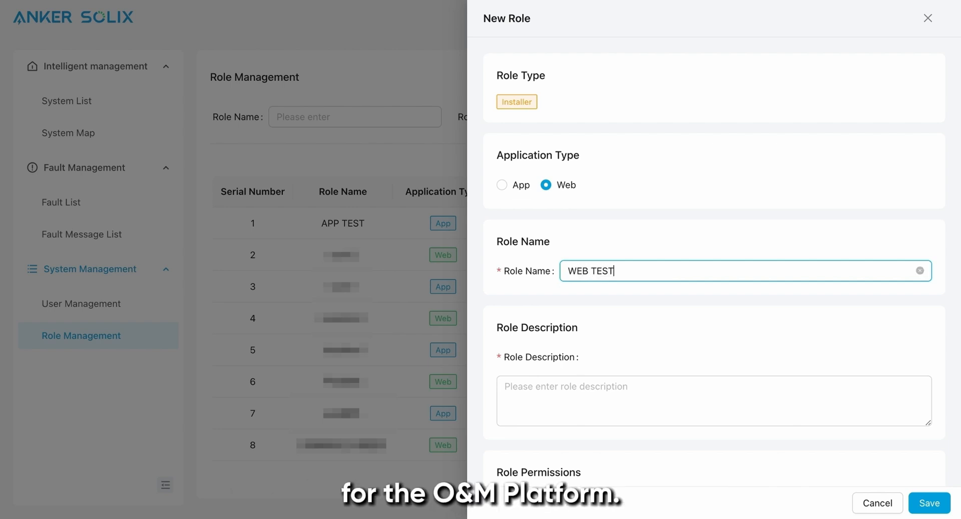
pyautogui.moveTo(620, 271); pyautogui.dragTo(567, 275)
pyautogui.hotkey('ctrl', 'c')
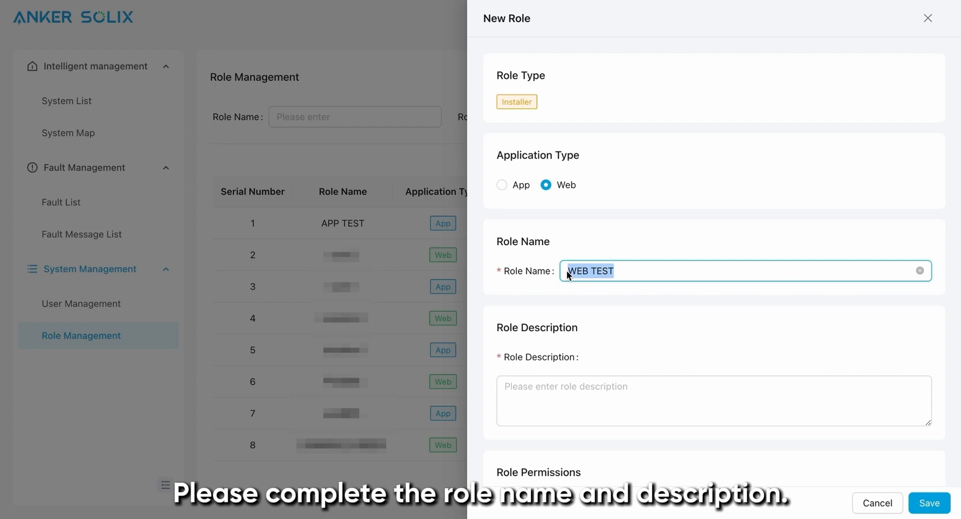
pyautogui.click(529, 387)
pyautogui.hotkey('ctrl', 'v')
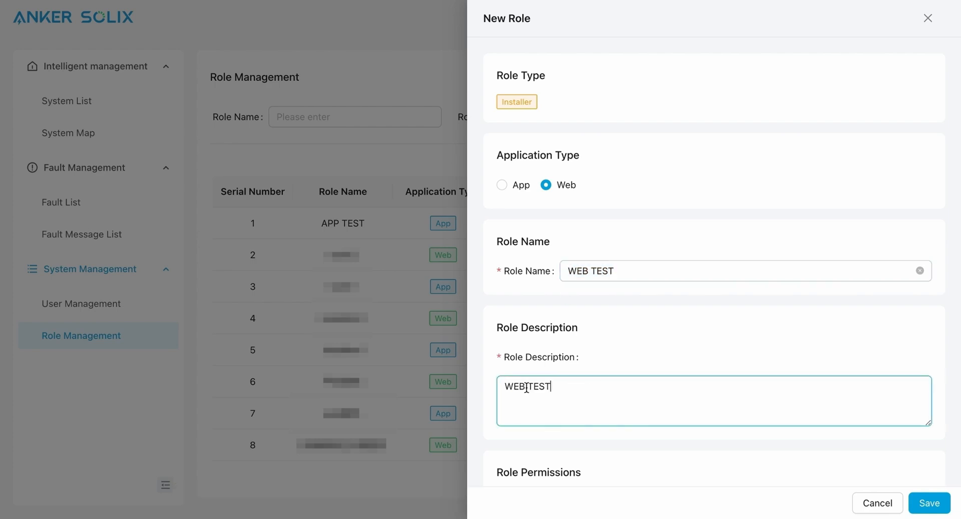
# Step: Grant the role the Intelligent management, System Management and System Monitor permissions, and save it
pyautogui.scroll(-3, 603, 376)
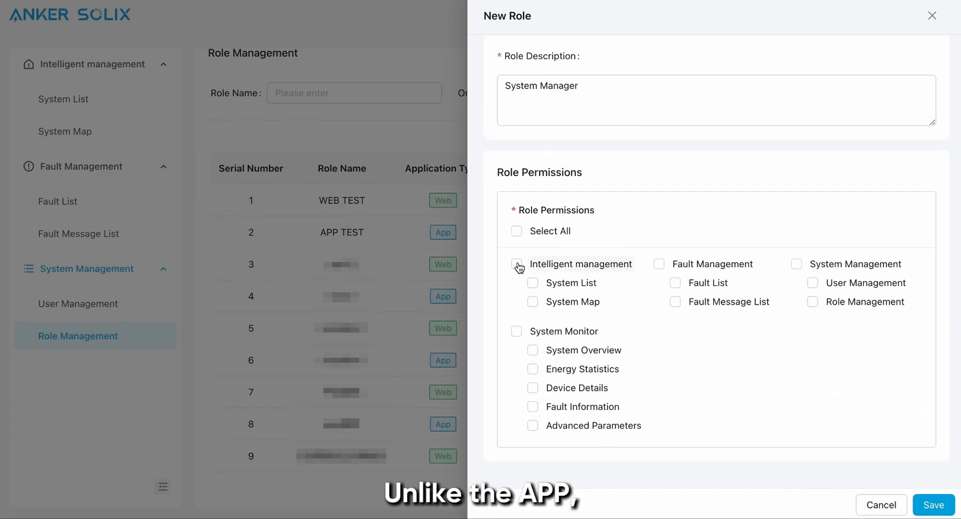
pyautogui.click(517, 265)
pyautogui.click(796, 264)
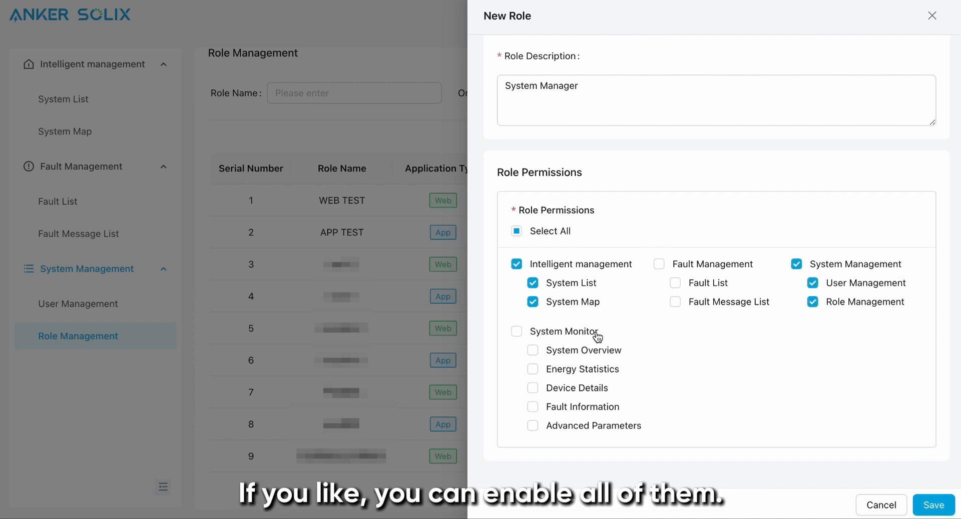
pyautogui.click(526, 333)
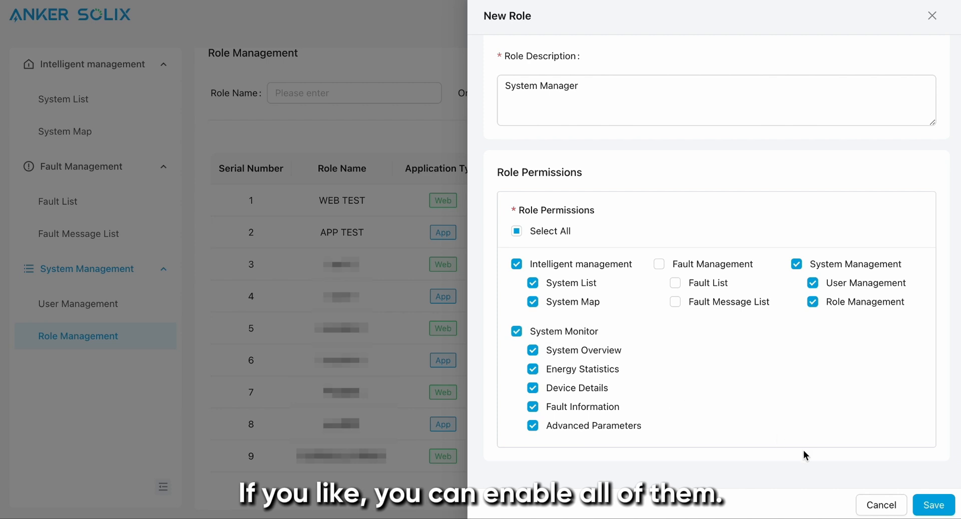
pyautogui.click(933, 505)
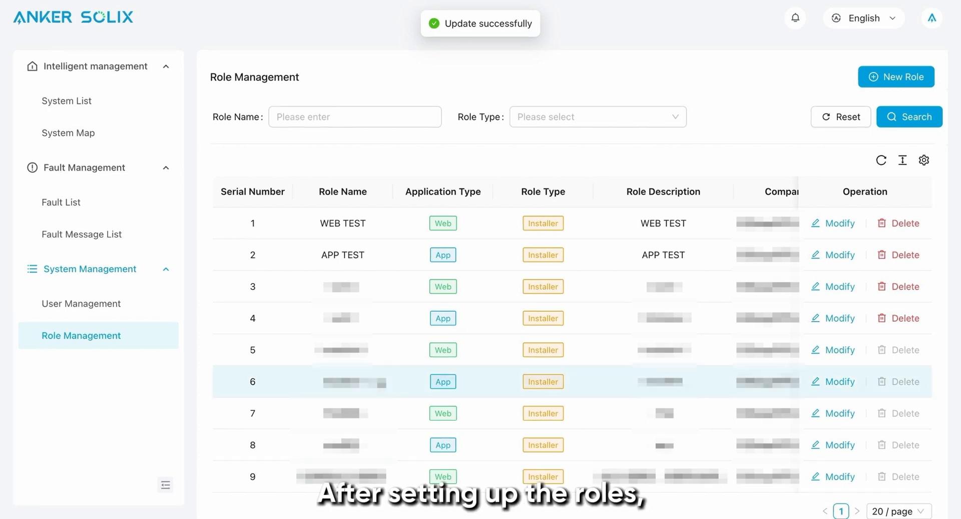
# Step: Start adding a new user in User Management and enable both App and Web as application types
pyautogui.click(118, 307)
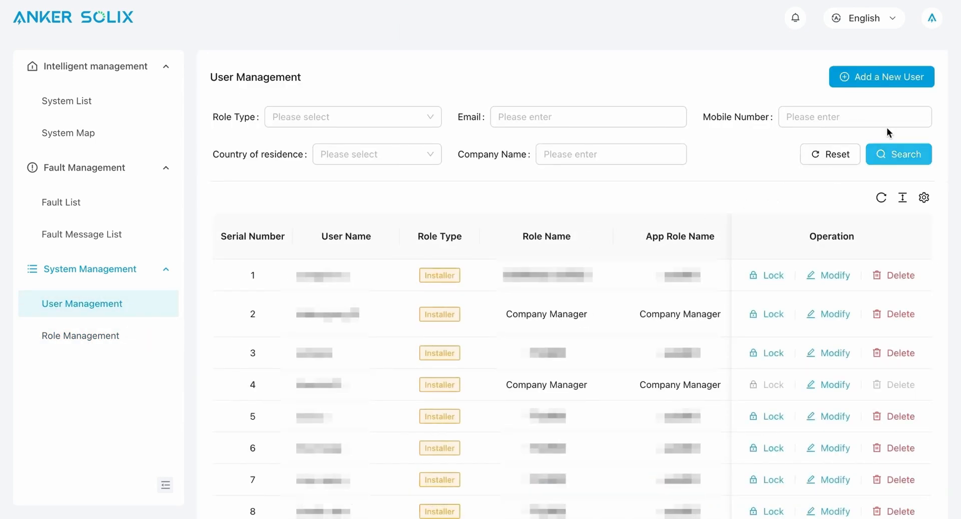
pyautogui.click(880, 81)
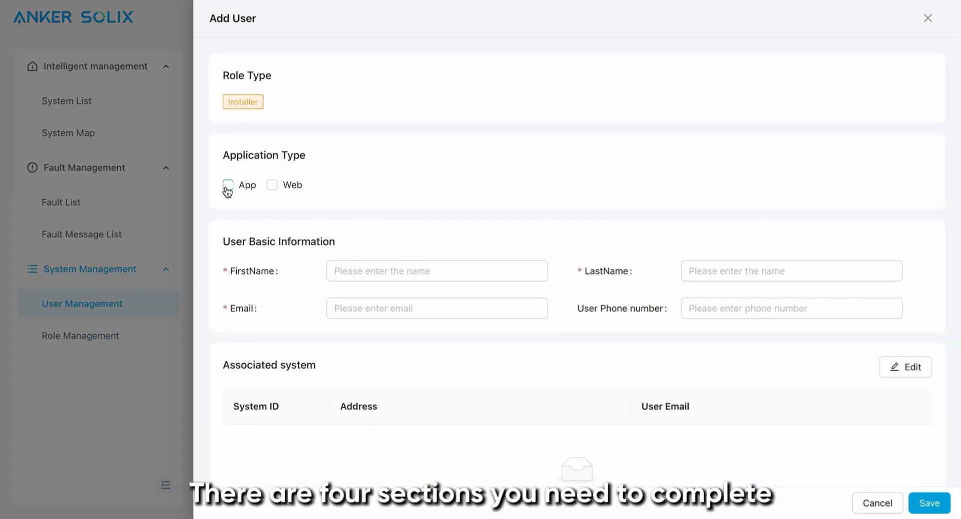
pyautogui.click(228, 186)
pyautogui.click(274, 192)
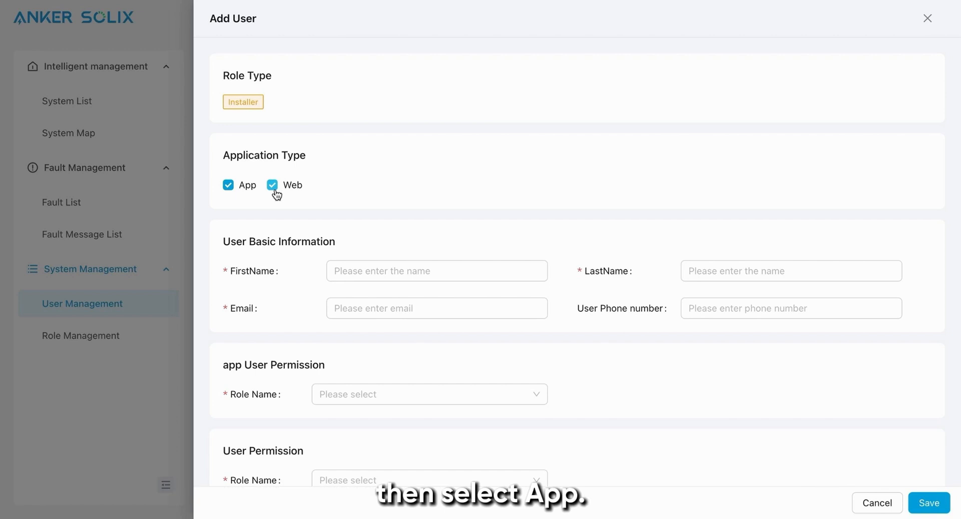
# Step: Fill in the user's first name, last name, email and phone number under the basic information
pyautogui.click(365, 275)
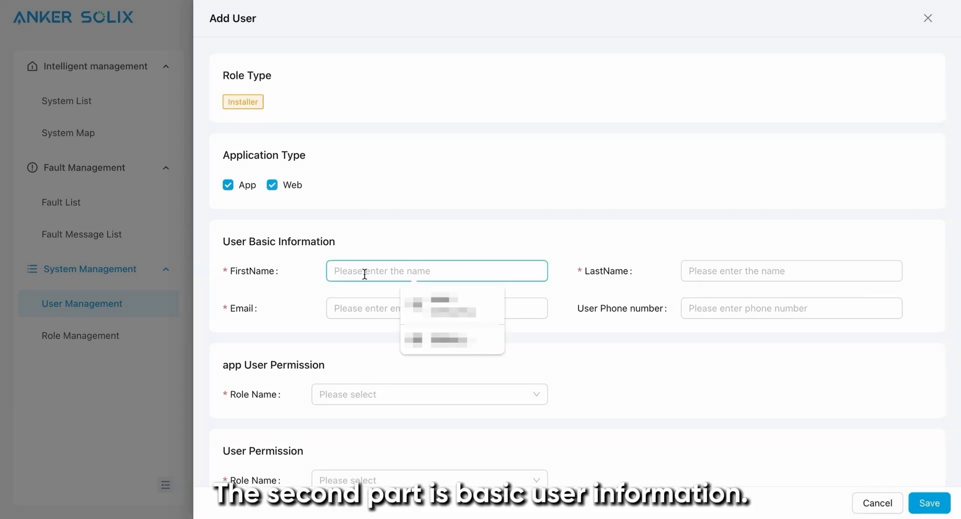
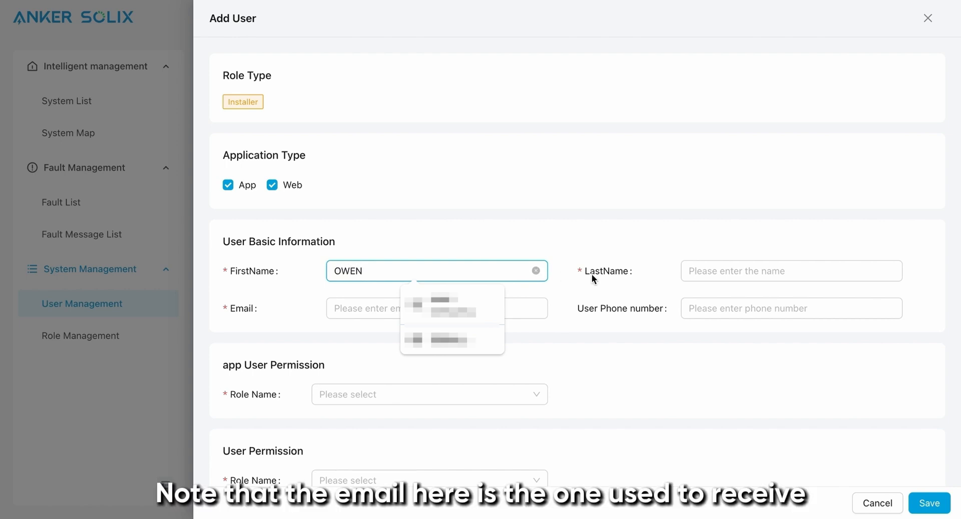
pyautogui.click(699, 272)
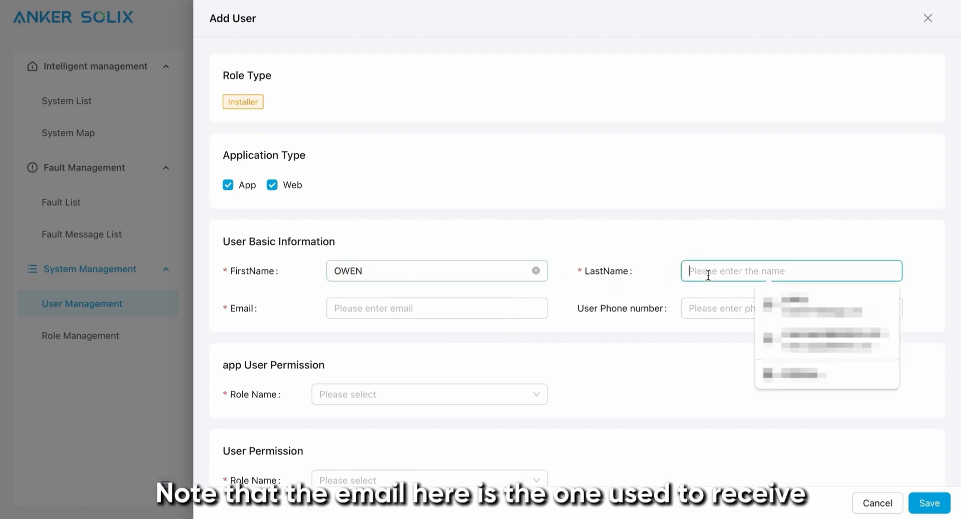
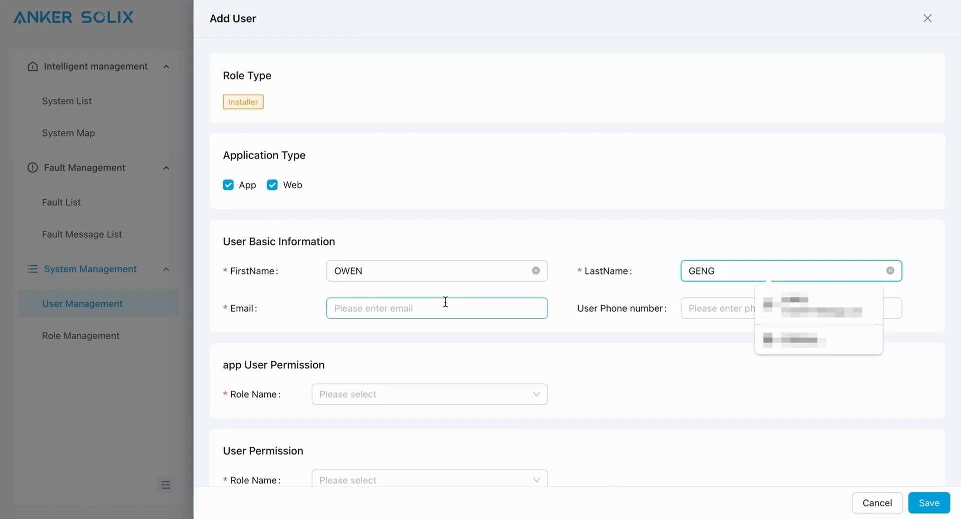
pyautogui.scroll(-1, 536, 367)
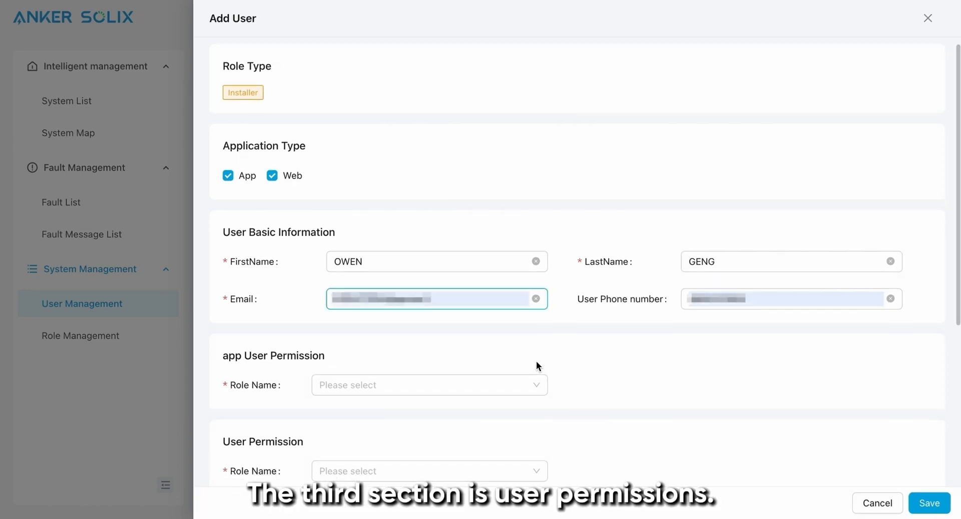
# Step: Assign the user the APP TEST role for app permission and the WEB TEST role for web user permission
pyautogui.scroll(-1, 535, 363)
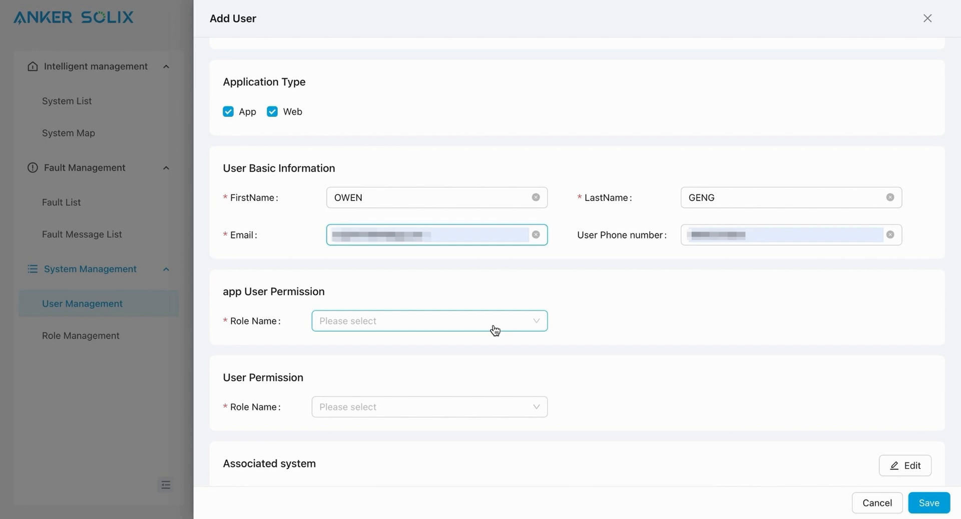
pyautogui.click(495, 330)
pyautogui.click(495, 345)
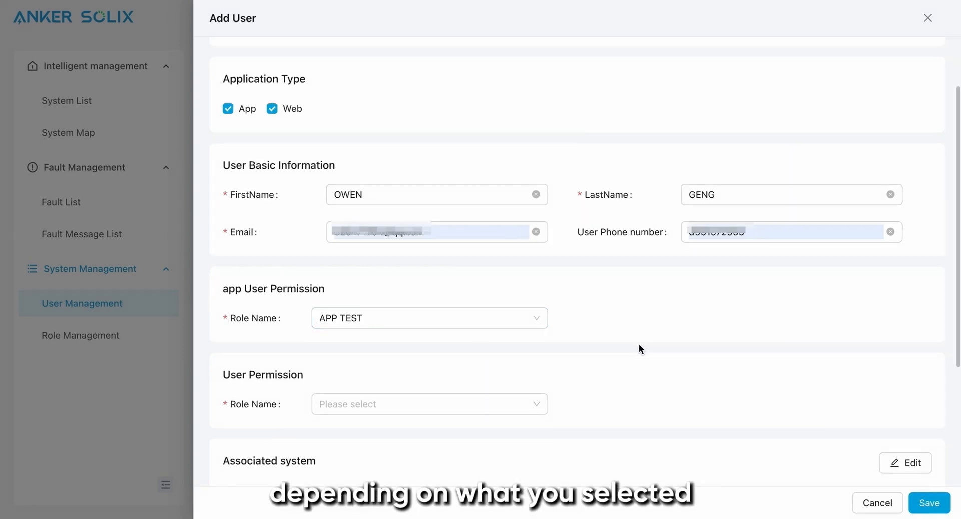
pyautogui.scroll(-1, 638, 345)
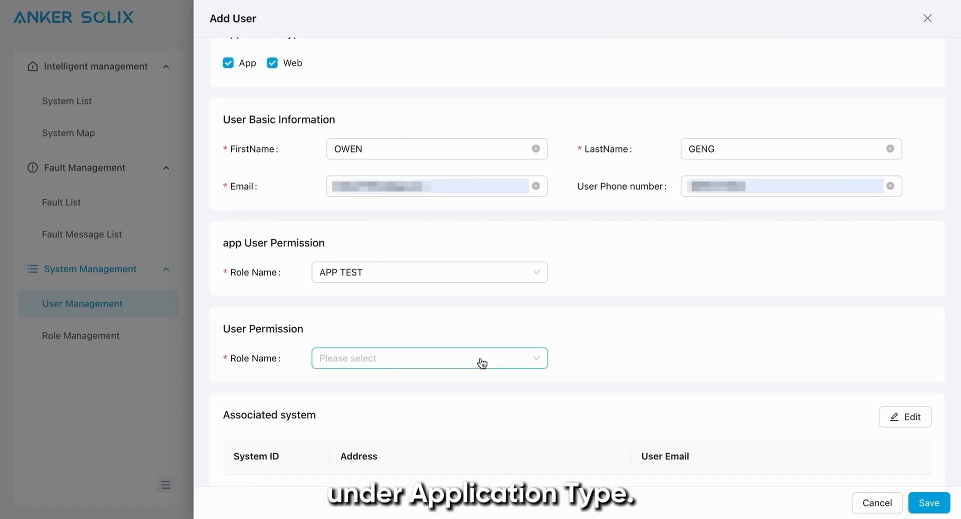
pyautogui.click(481, 363)
pyautogui.click(482, 383)
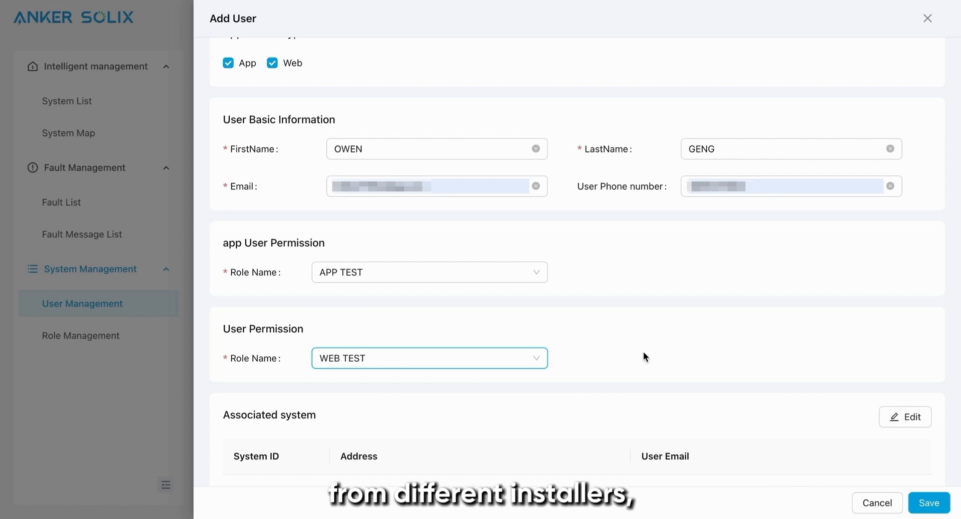
# Step: Open the new user's associated systems for editing
pyautogui.scroll(-3, 644, 352)
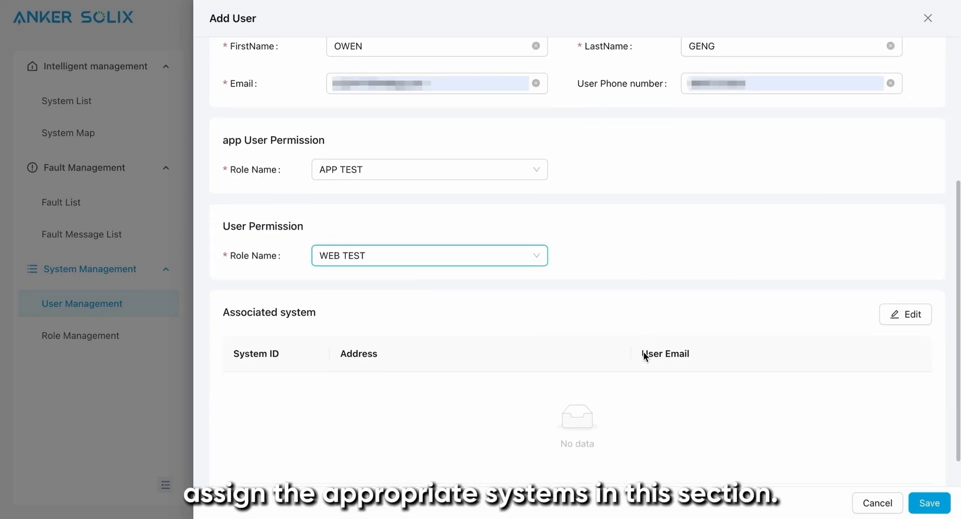
pyautogui.click(912, 299)
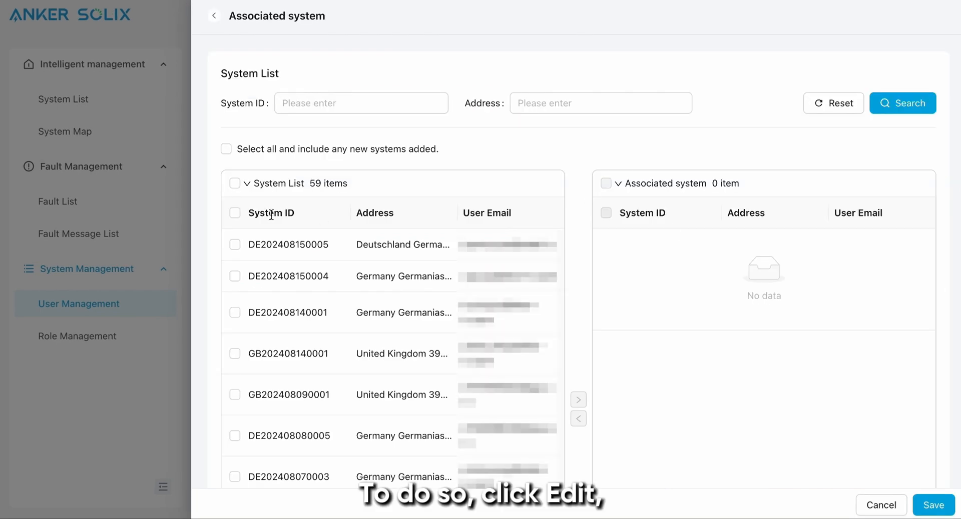
pyautogui.click(234, 184)
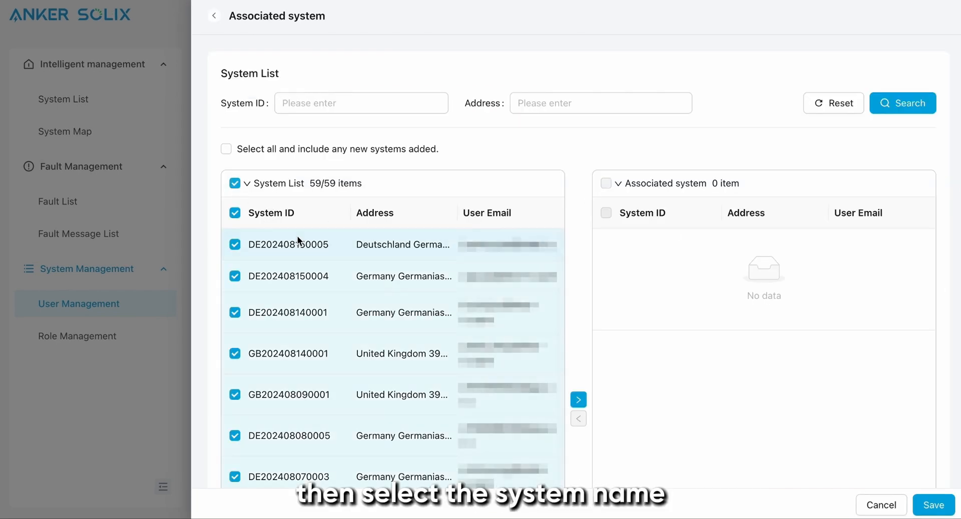
pyautogui.click(235, 185)
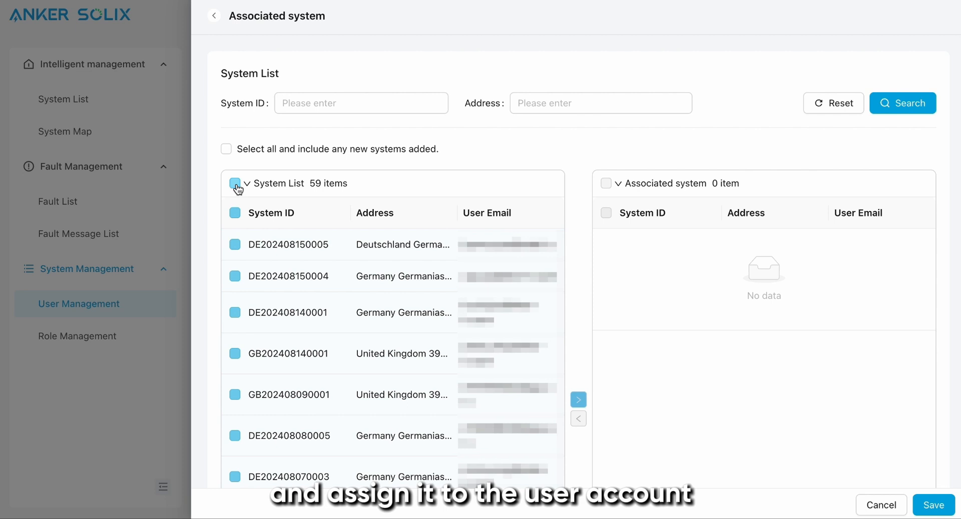
pyautogui.click(234, 213)
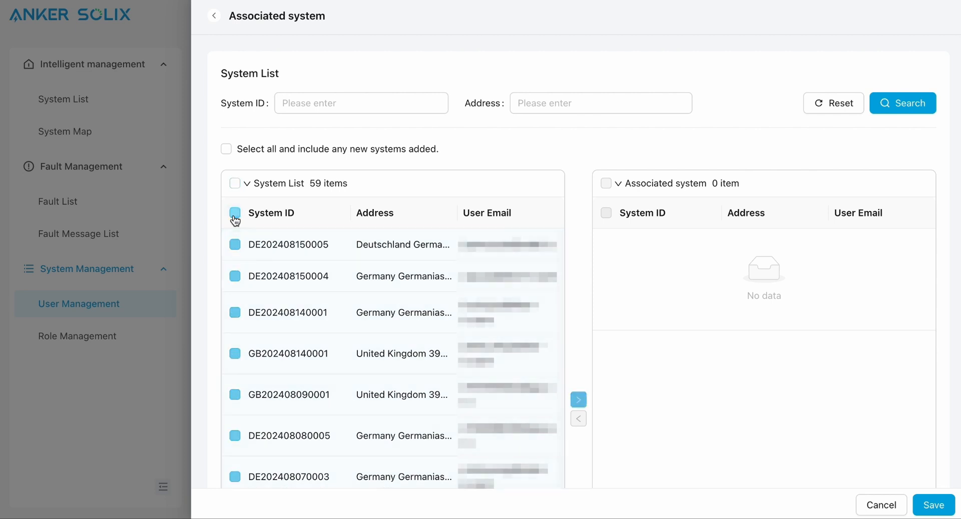
pyautogui.click(235, 215)
pyautogui.click(235, 245)
pyautogui.click(235, 281)
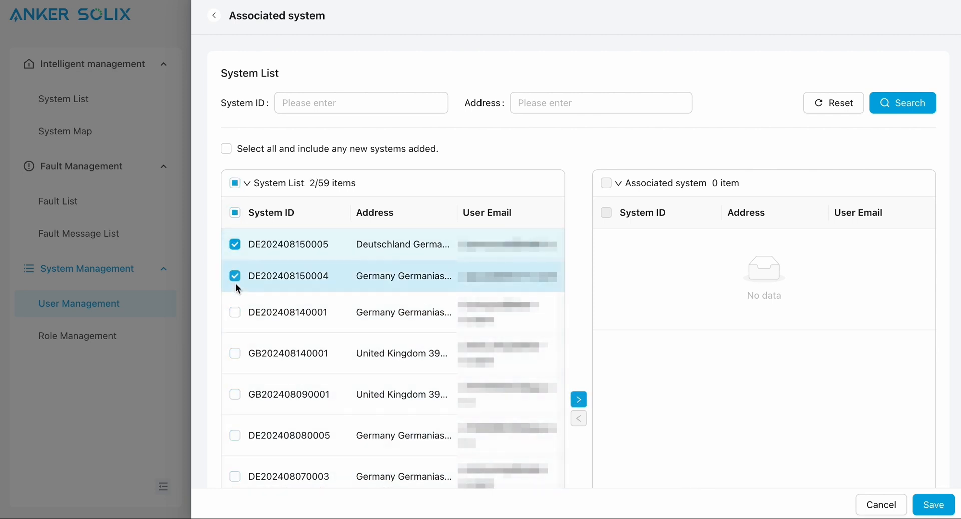
pyautogui.click(235, 313)
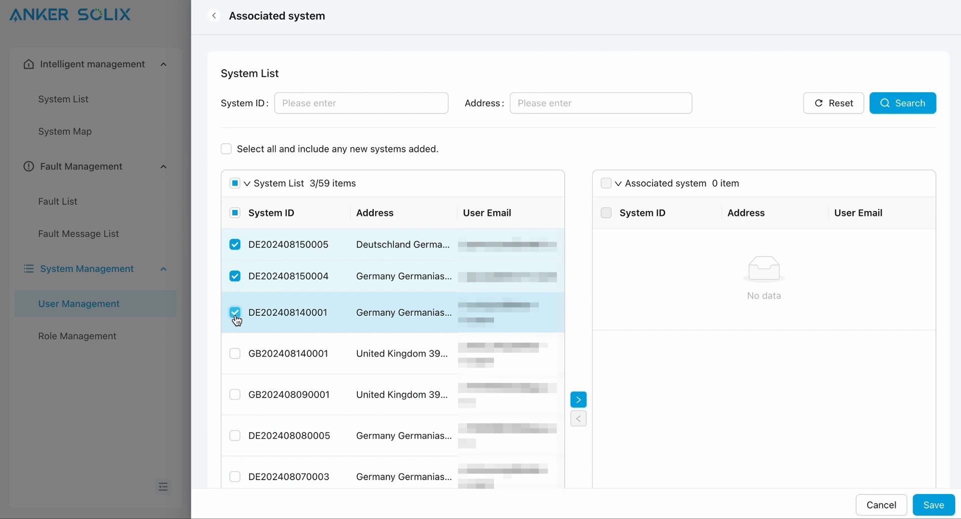
pyautogui.click(235, 353)
pyautogui.click(578, 401)
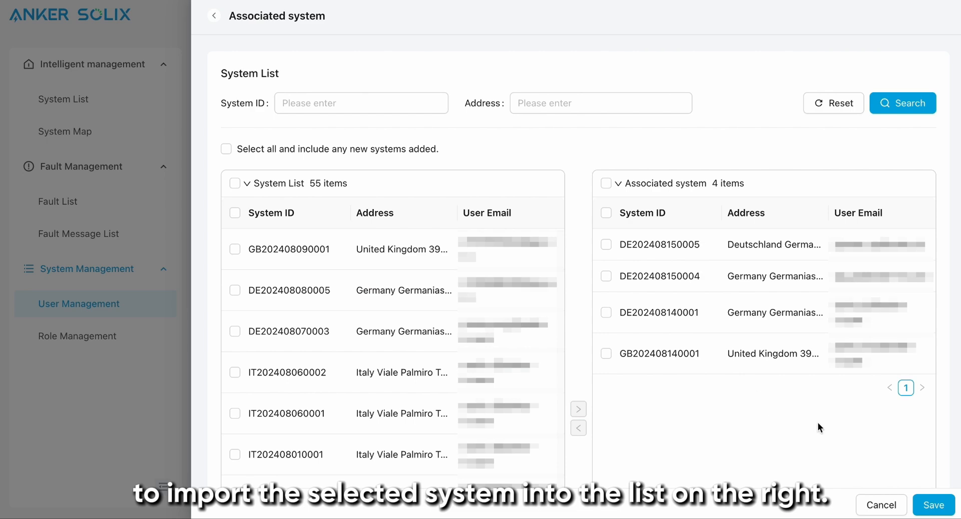
pyautogui.click(935, 508)
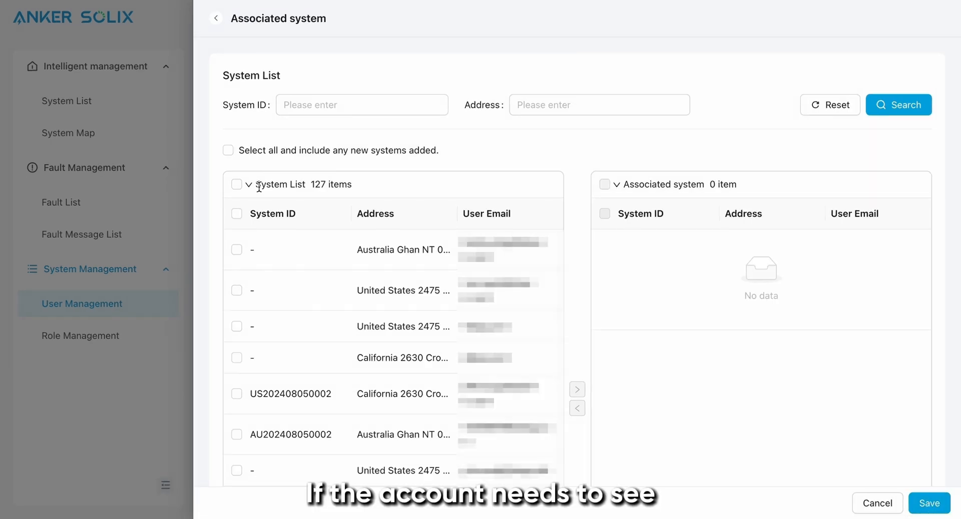
# Step: Associate all listed systems with the user, include any new systems added, and save the selection
pyautogui.click(238, 186)
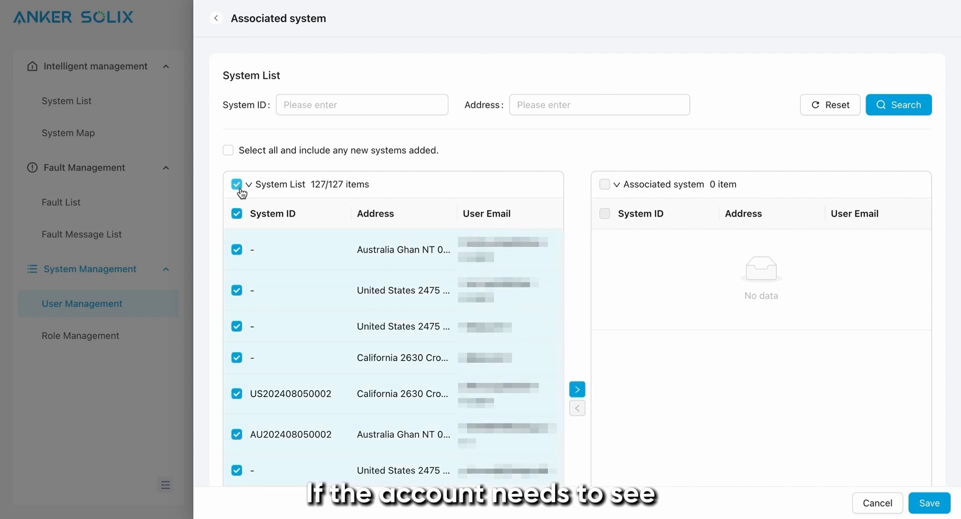
pyautogui.click(228, 151)
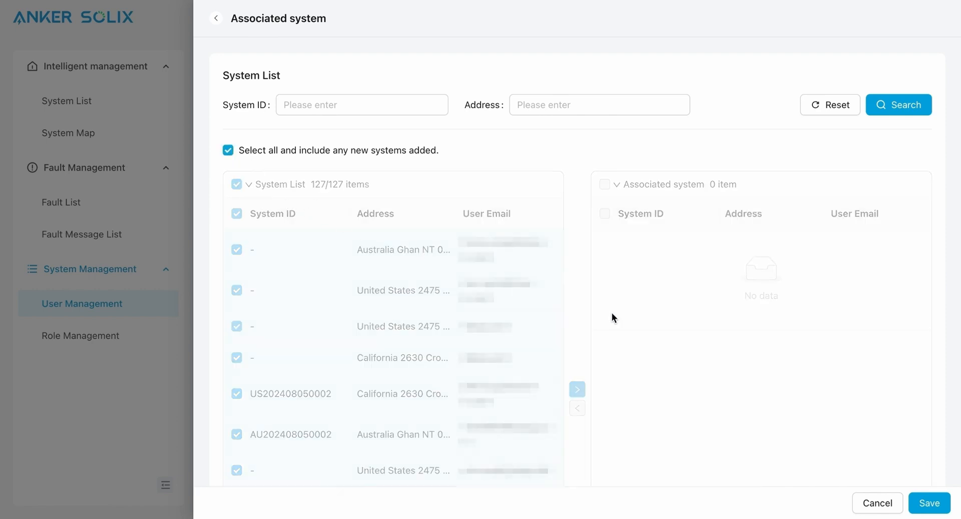
pyautogui.click(928, 500)
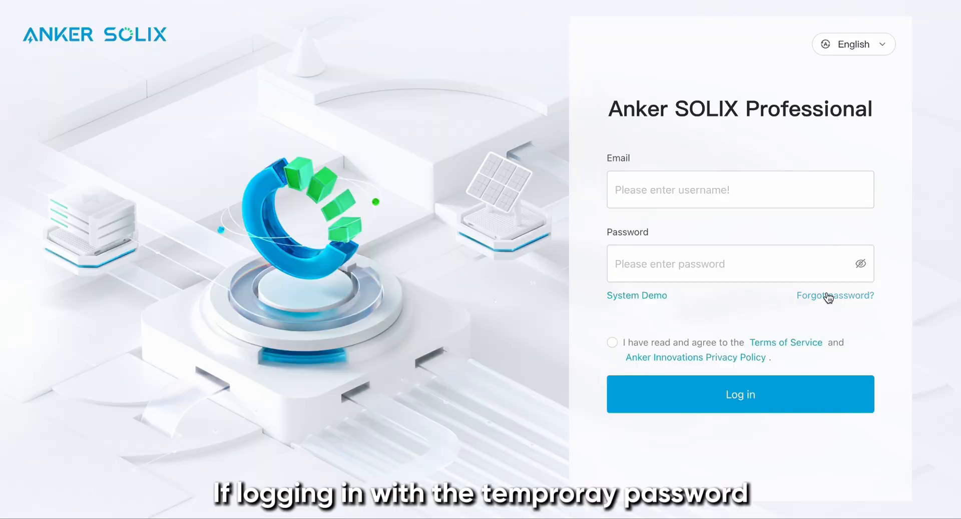
# Step: Open the forgotten-password request on the Anker SOLIX Professional login page
pyautogui.click(828, 298)
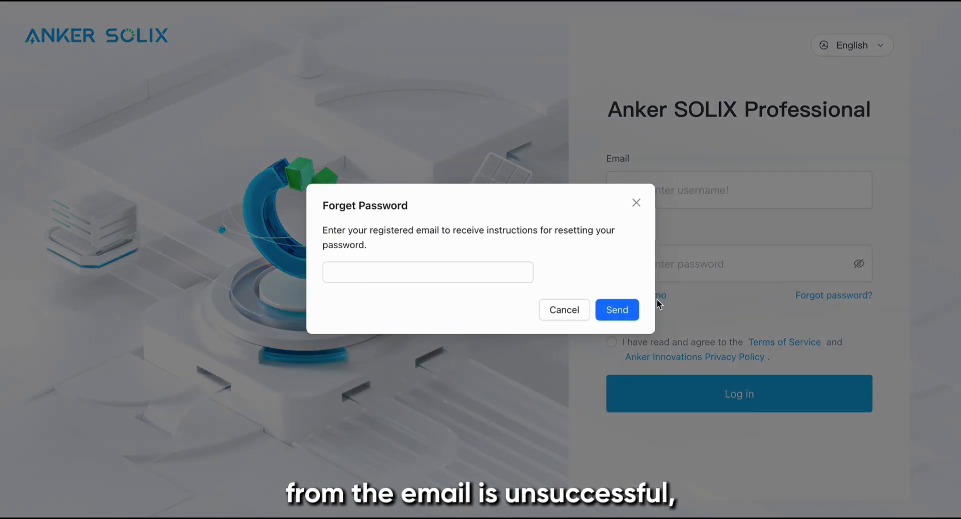